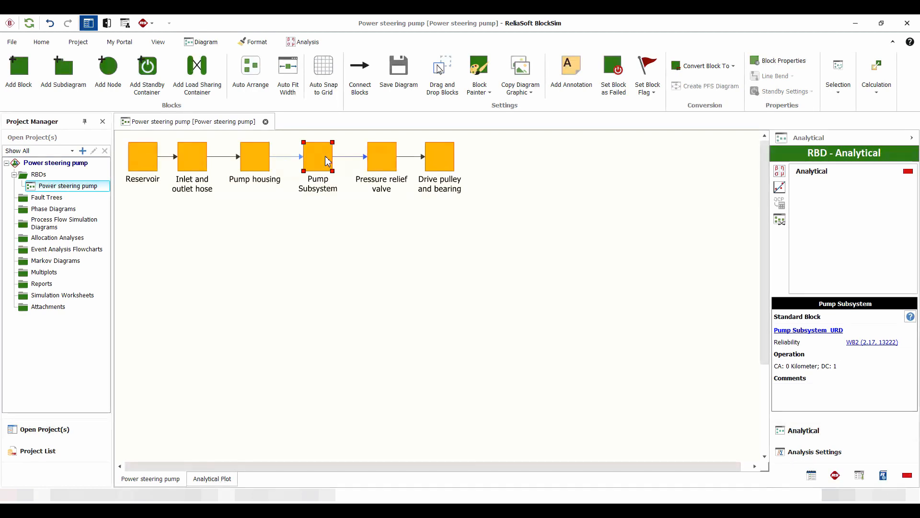
Inspect the reliability model assigned to the Pump Subsystem block, leaving its properties unchanged
double_click(325, 157)
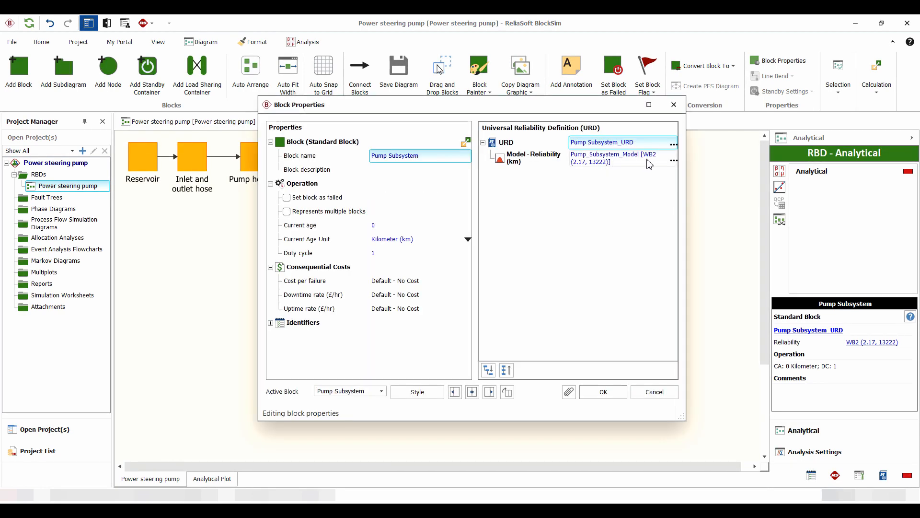
click(649, 164)
click(662, 158)
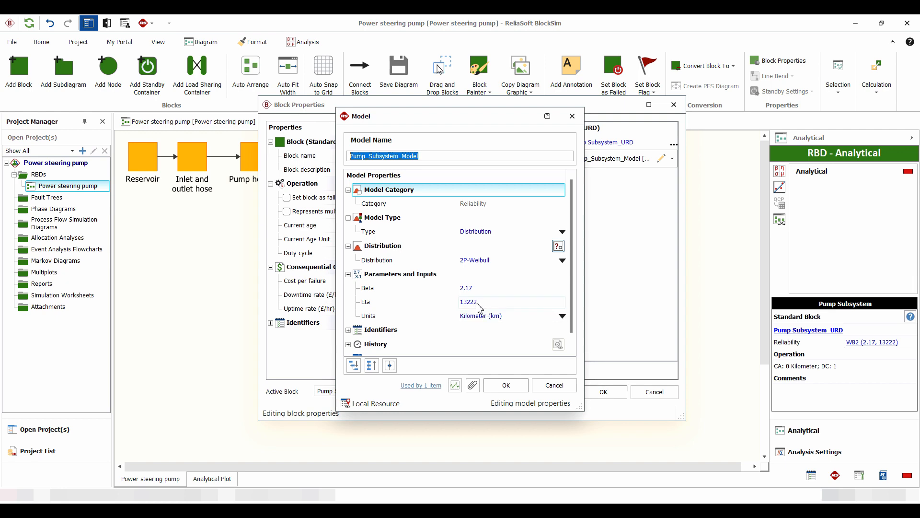
click(561, 385)
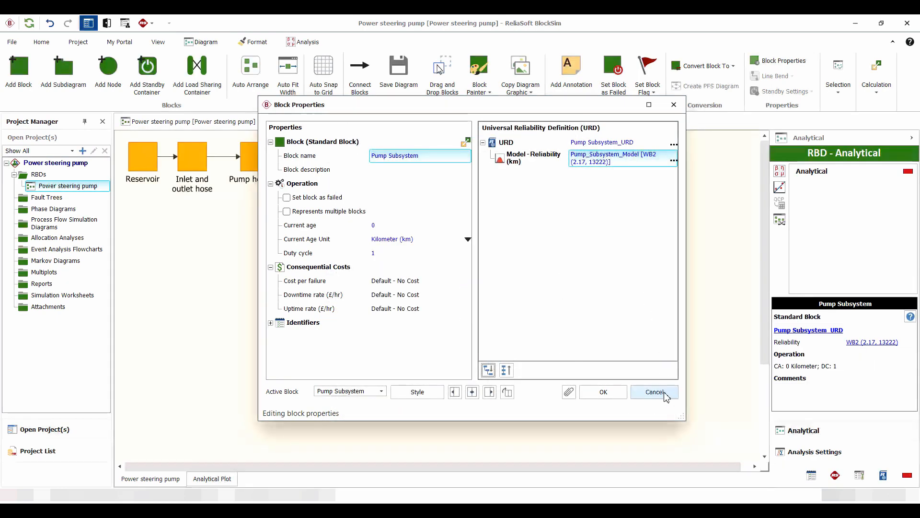
click(638, 391)
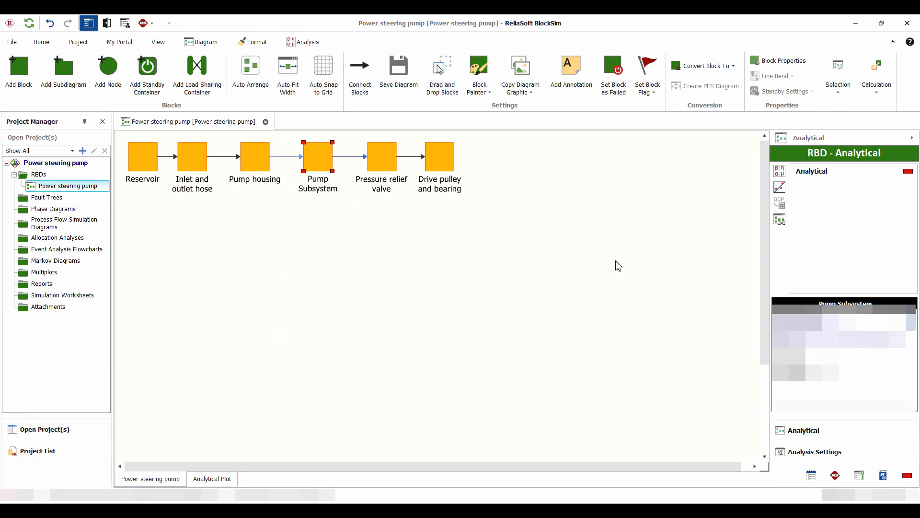
click(598, 265)
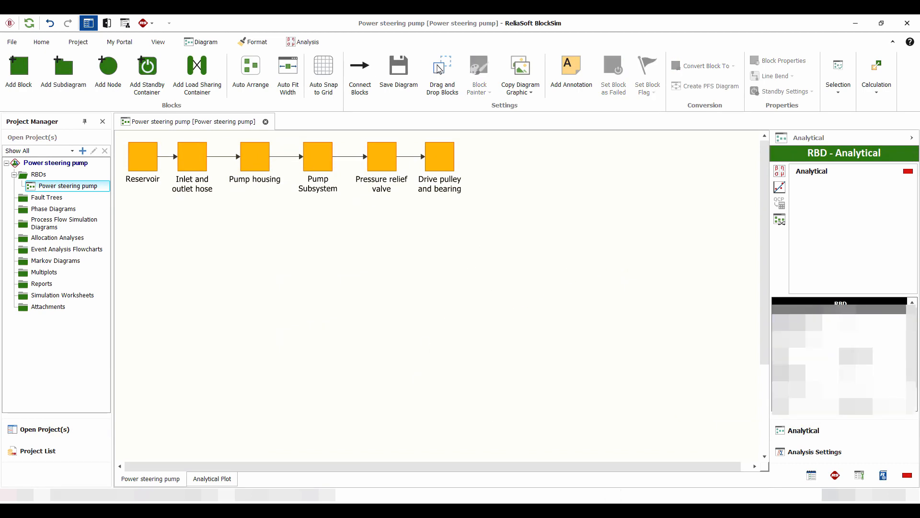
Switch to Weibull++ and review the failure states and failure times in rows 1 to 10 of the Pump_subsystem data
click(628, 495)
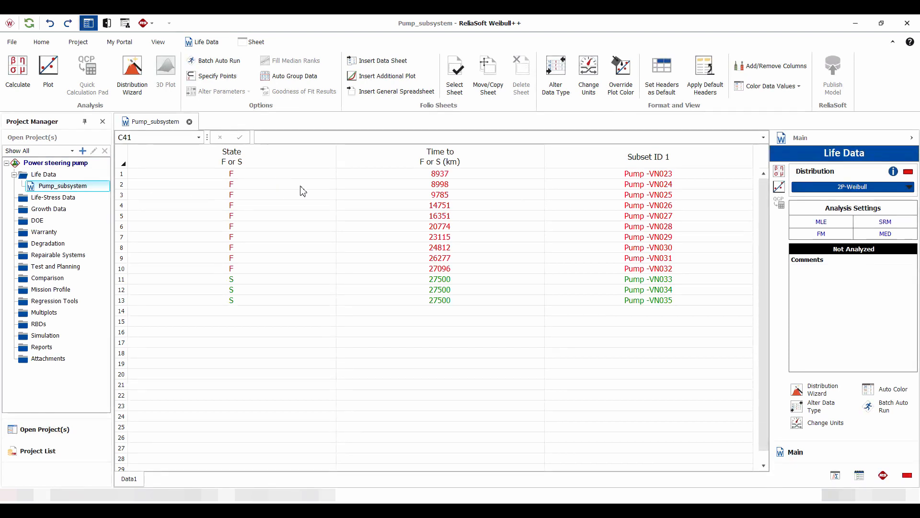
drag(269, 175, 283, 273)
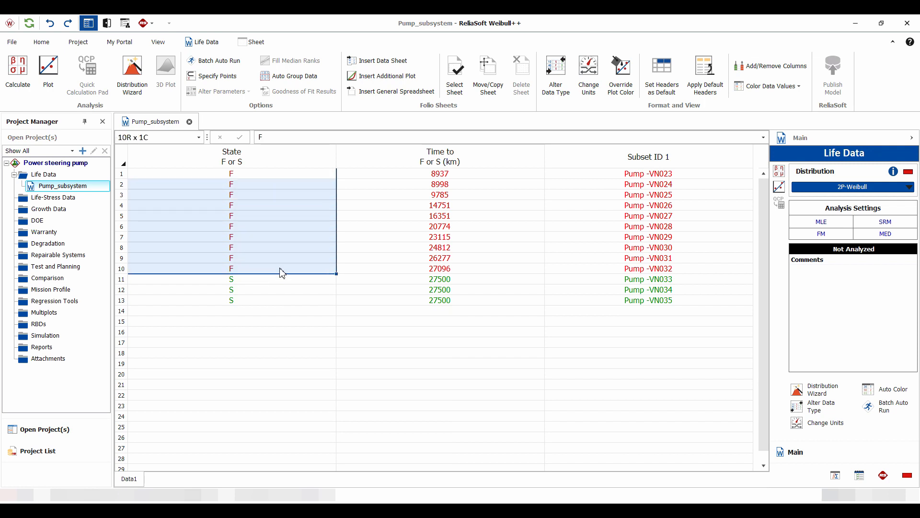
drag(455, 175, 464, 269)
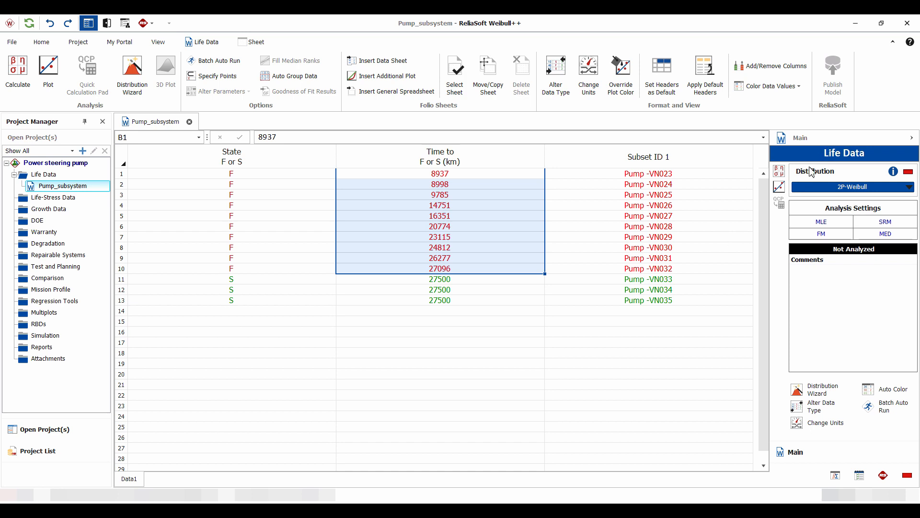
Calculate the 2P-Weibull life data analysis and publish it as the reliability model Weibull_Pump_subsystem_Data1
click(779, 171)
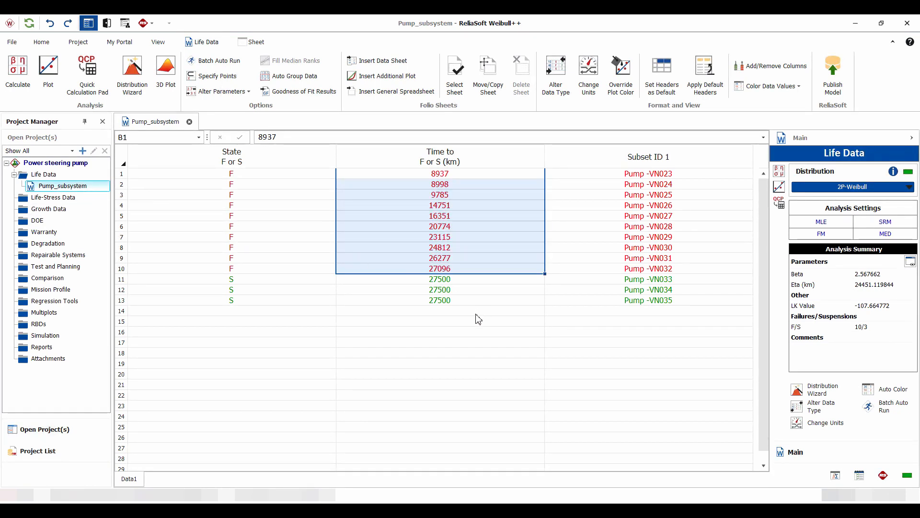
click(834, 73)
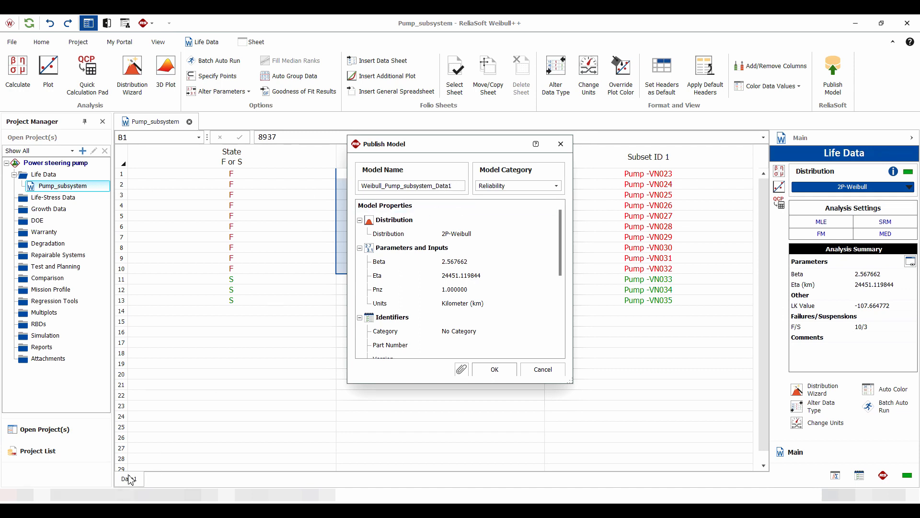
click(496, 370)
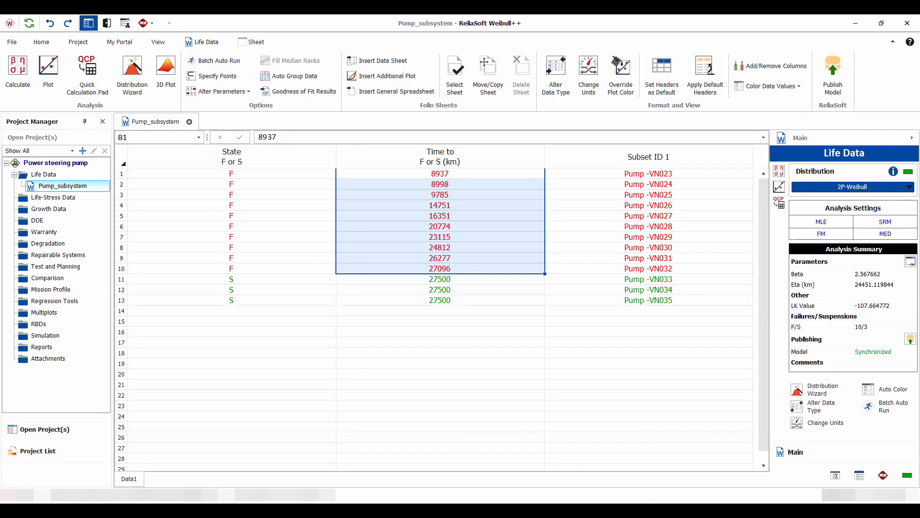
Switch to BlockSim and remove the reliability model assigned to the Pump Subsystem block
click(602, 460)
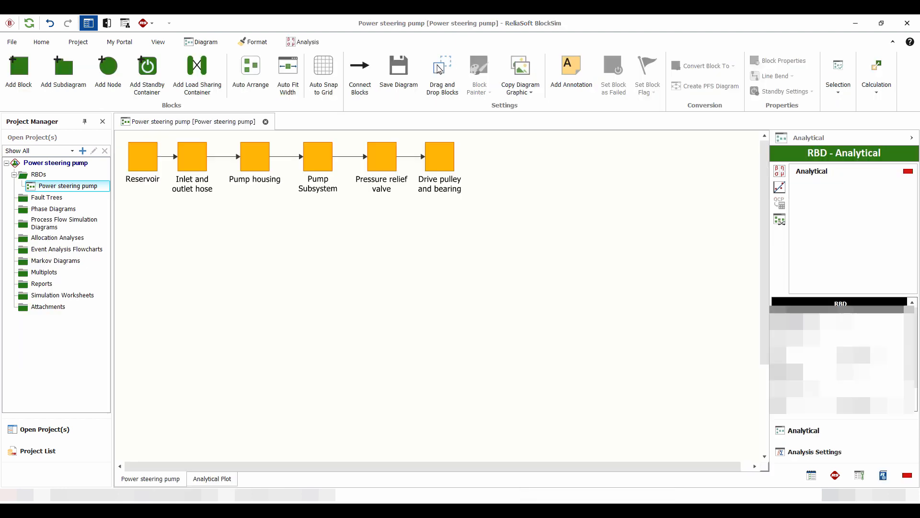
click(324, 159)
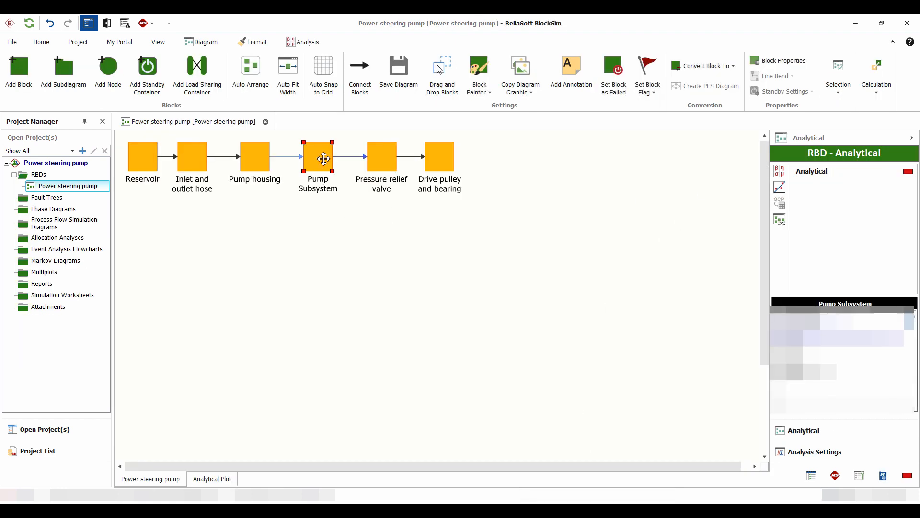
double_click(323, 158)
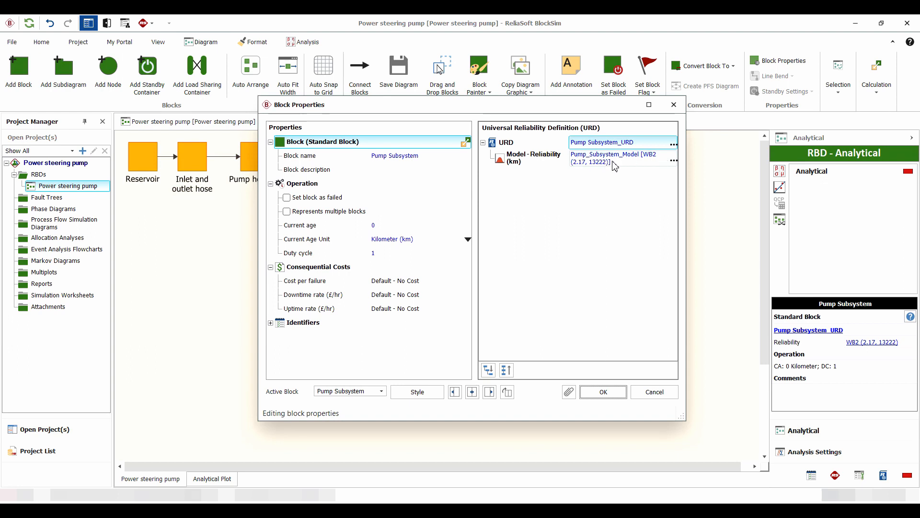
click(661, 160)
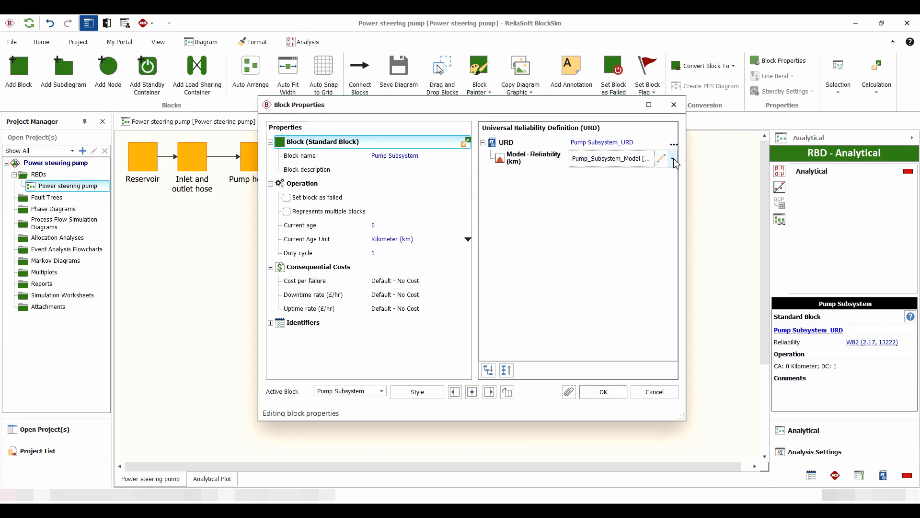
click(673, 160)
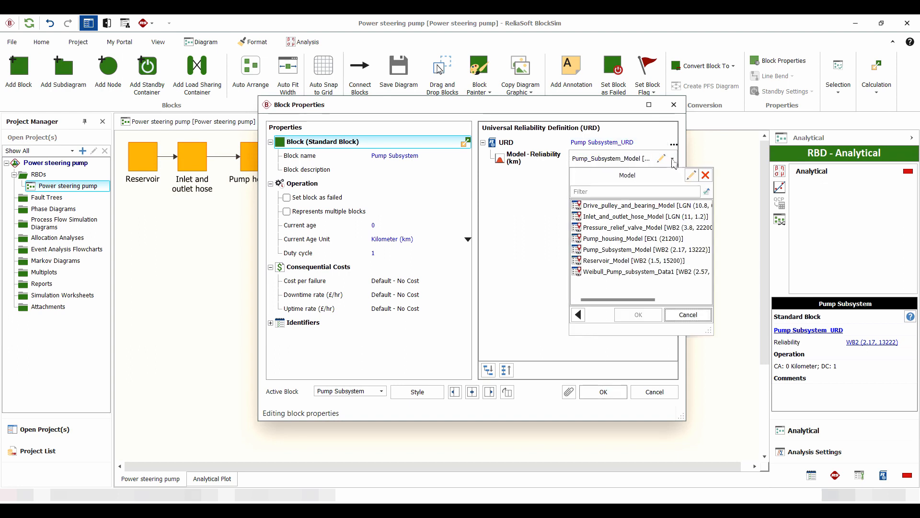
click(705, 176)
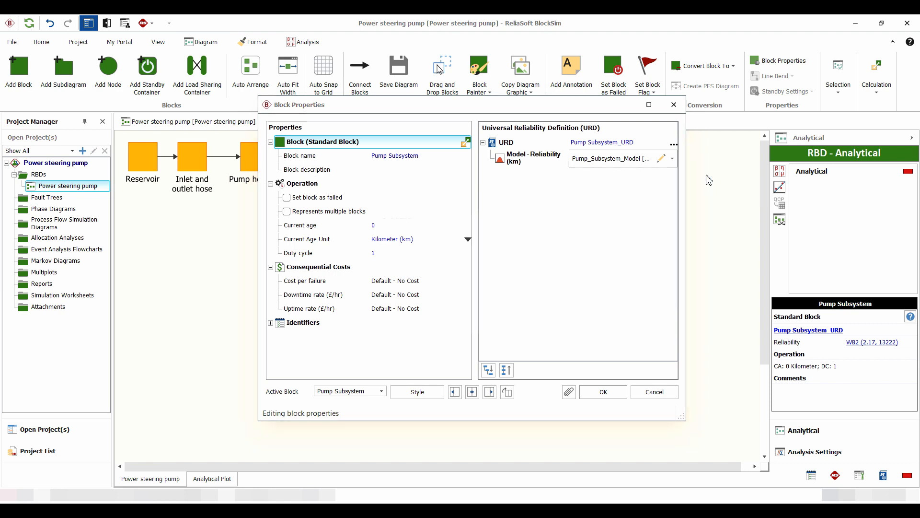
click(447, 304)
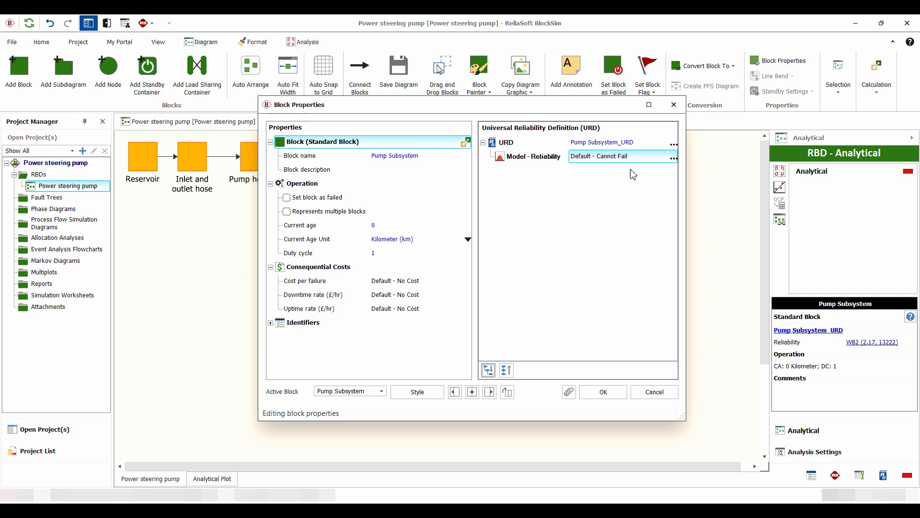
Assign the existing model Weibull_Pump_subsystem_Data1 to the Pump Subsystem block and run the diagram's analytical calculation
click(673, 162)
click(674, 159)
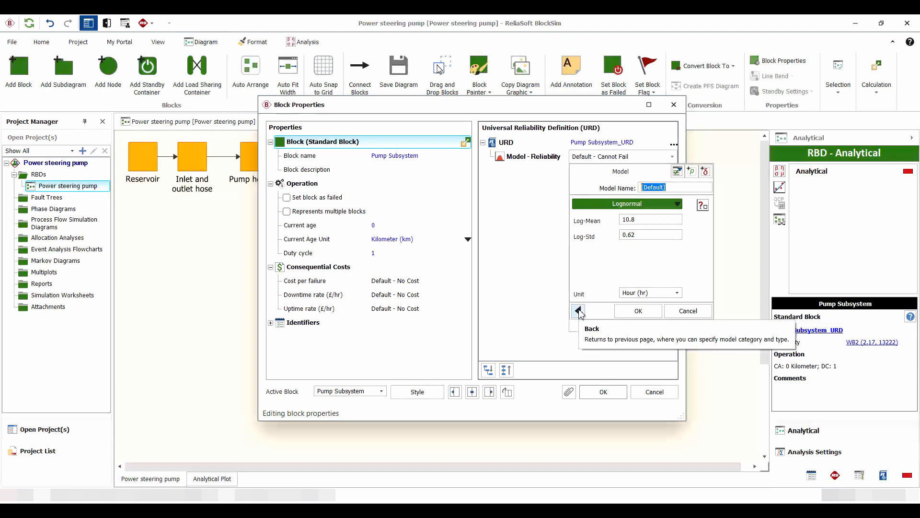
click(578, 310)
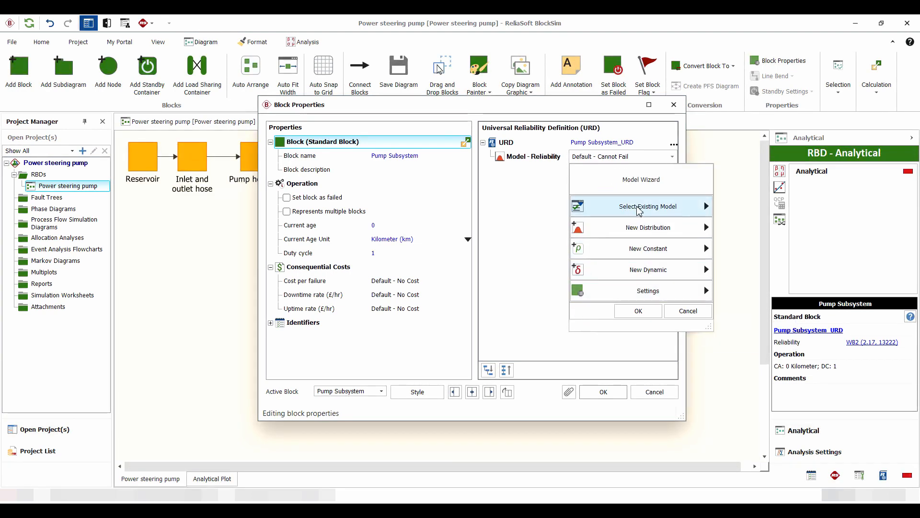
click(651, 210)
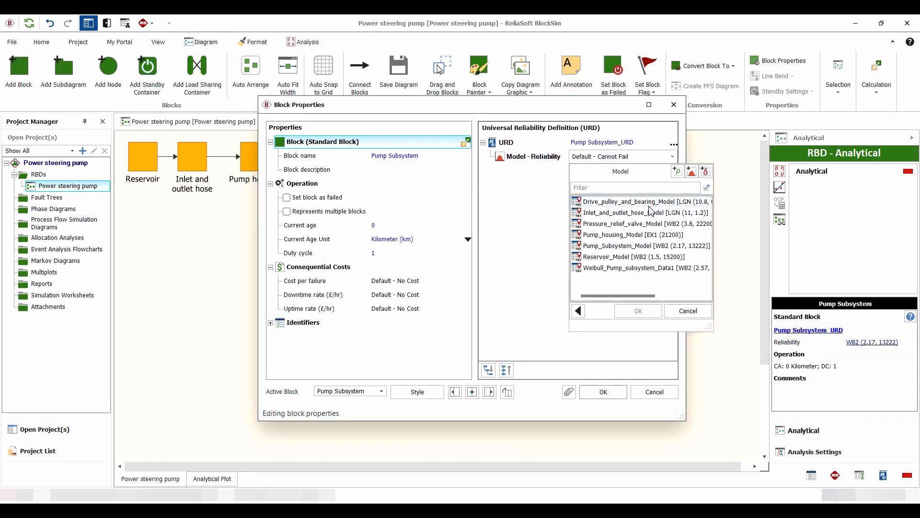
click(611, 268)
click(639, 311)
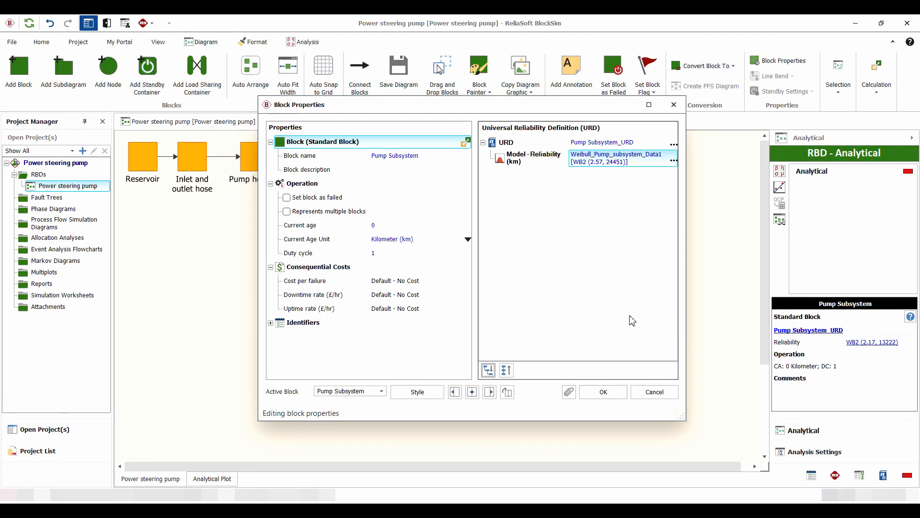
click(600, 393)
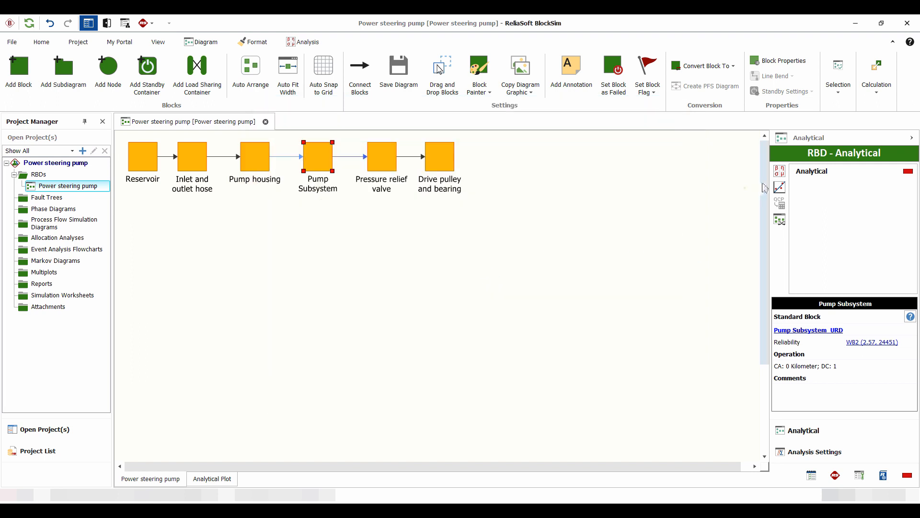
click(779, 175)
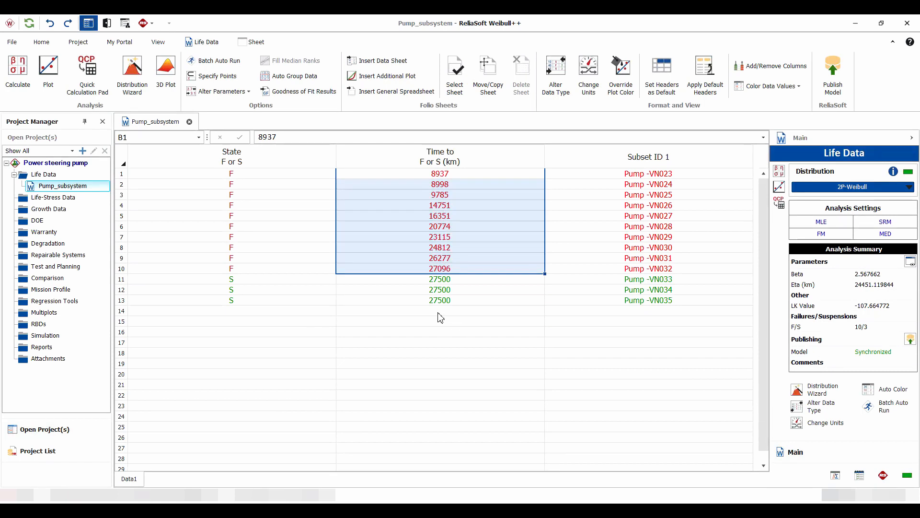
Switch to Weibull++ and add a row 14 record with state F, time 42200 km and subset ID Pump -VN036
click(436, 316)
click(259, 314)
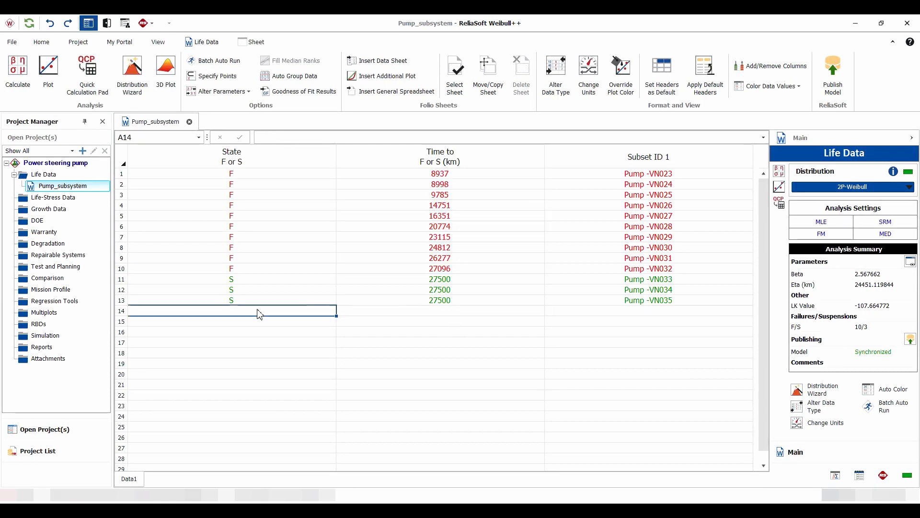
click(434, 314)
text(f)
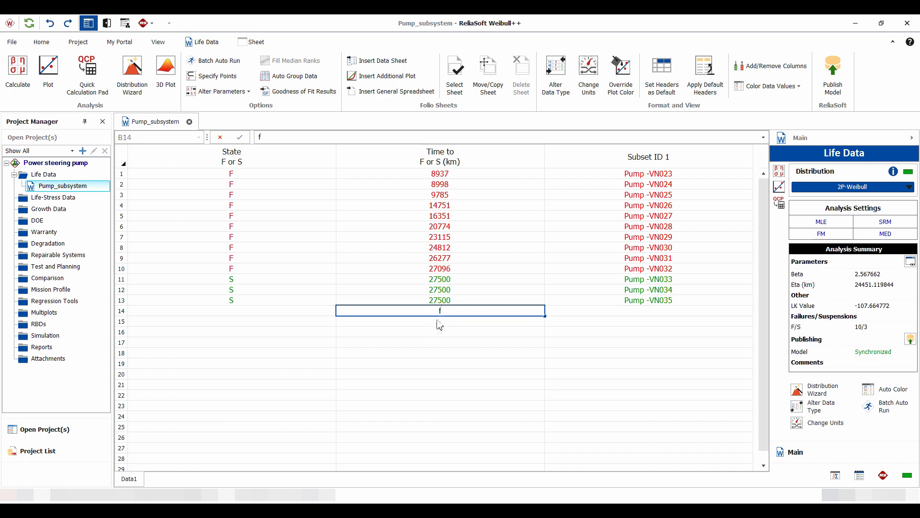
click(251, 313)
text(f)
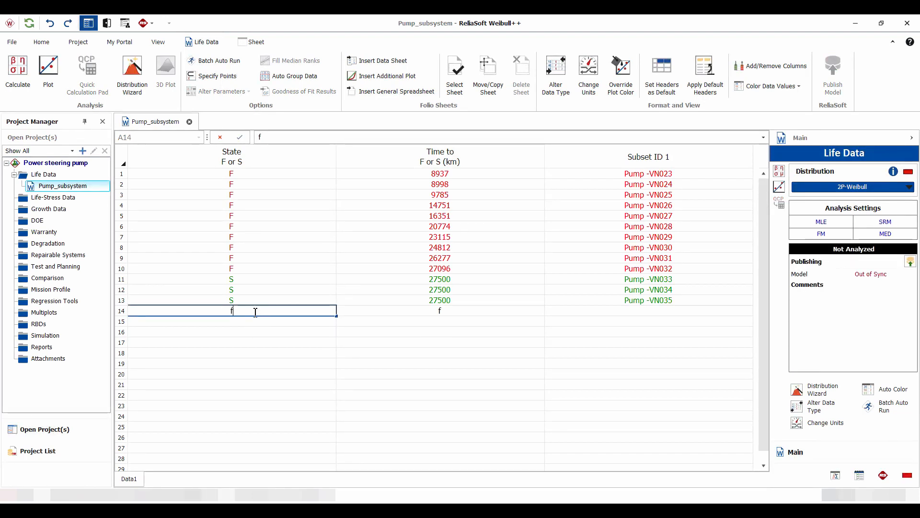
double_click(420, 310)
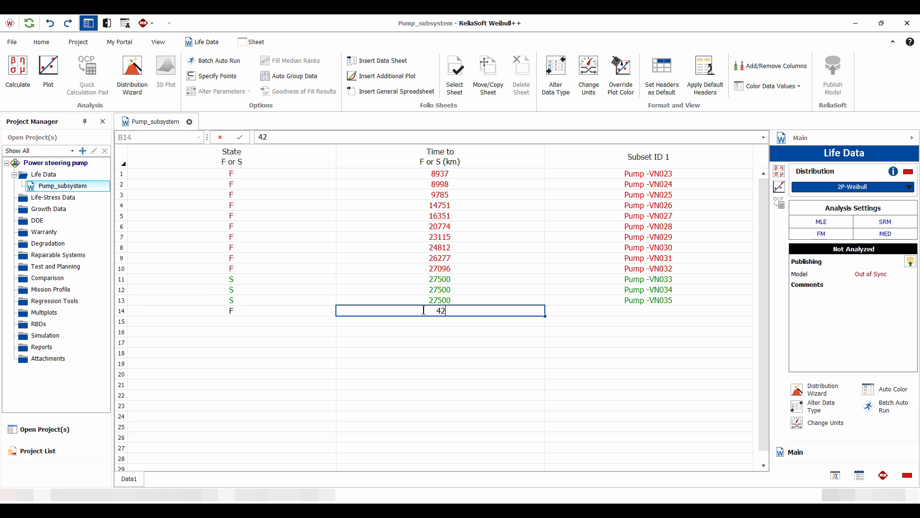
text(42200)
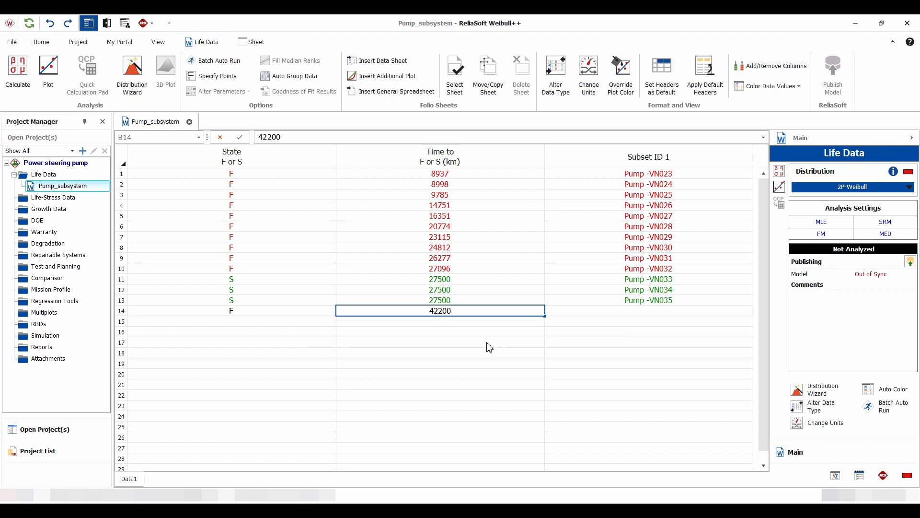
key(Return)
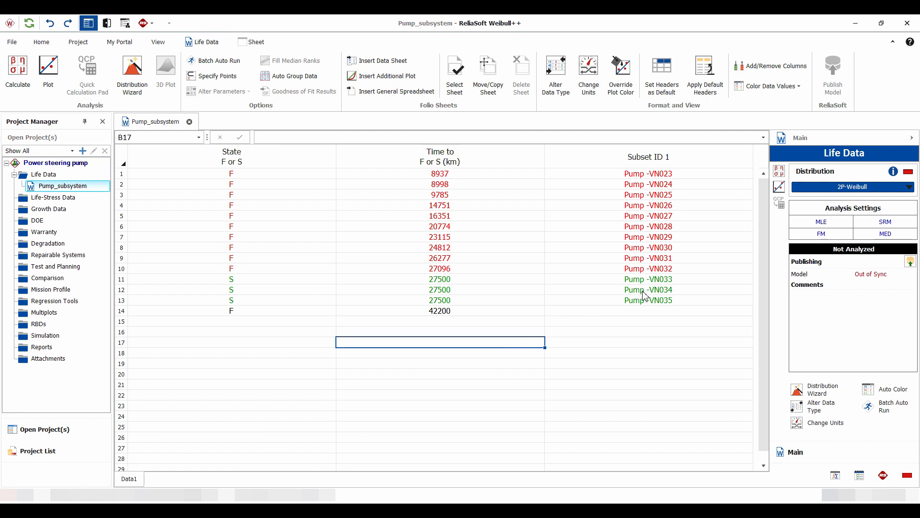
click(647, 300)
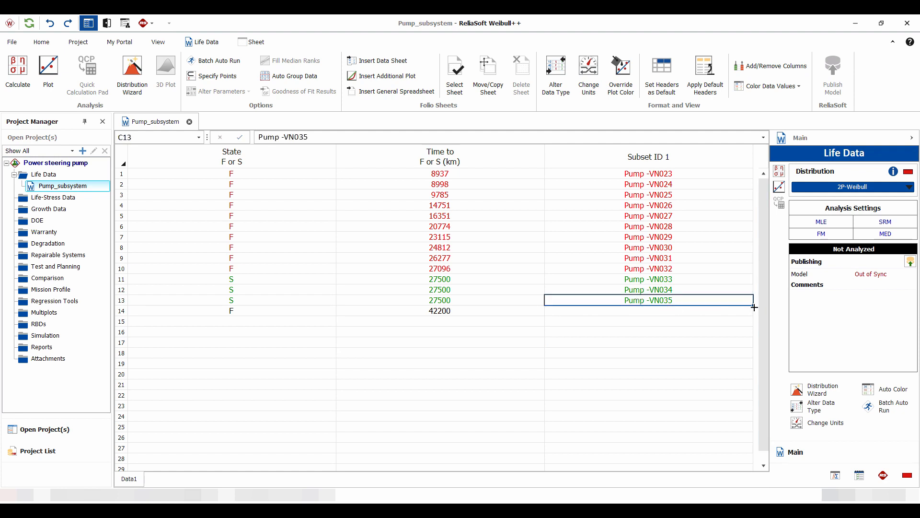
drag(754, 307, 752, 321)
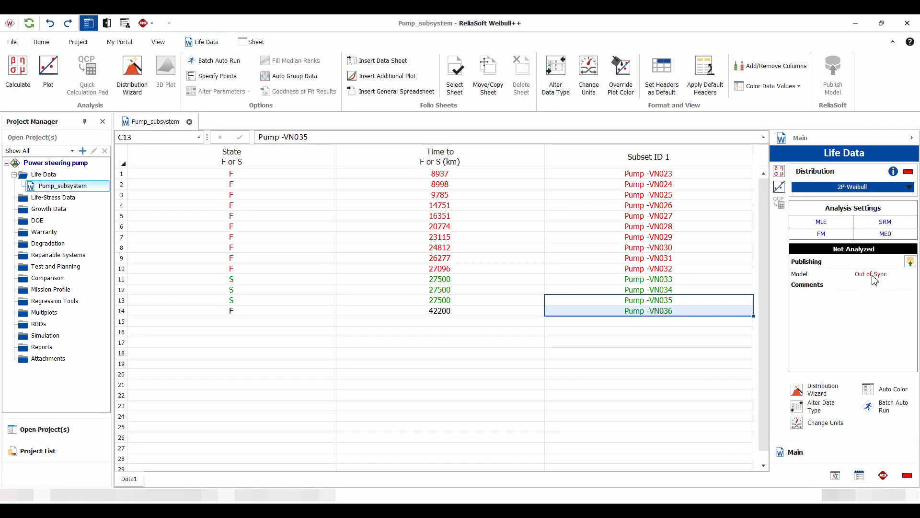
Recalculate the pump subsystem life data analysis with the added failure and republish Weibull_Pump_subsystem_Data1
click(781, 174)
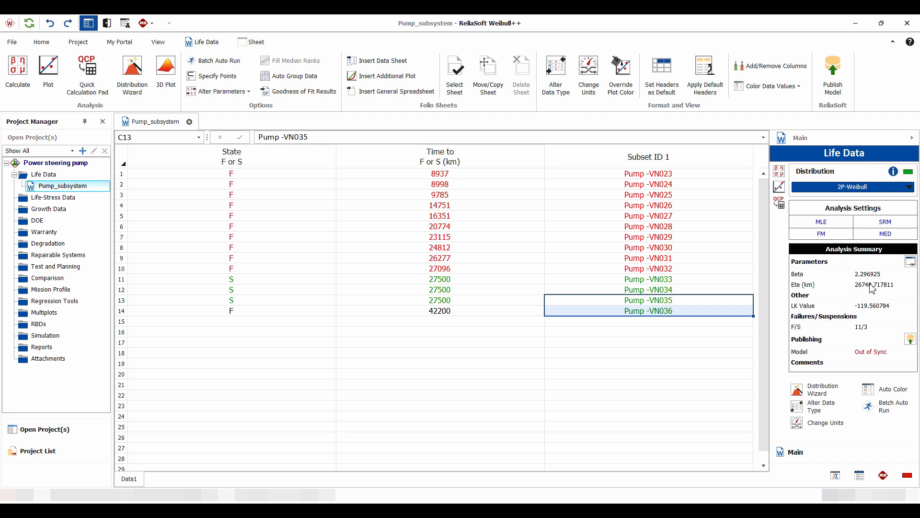
click(838, 81)
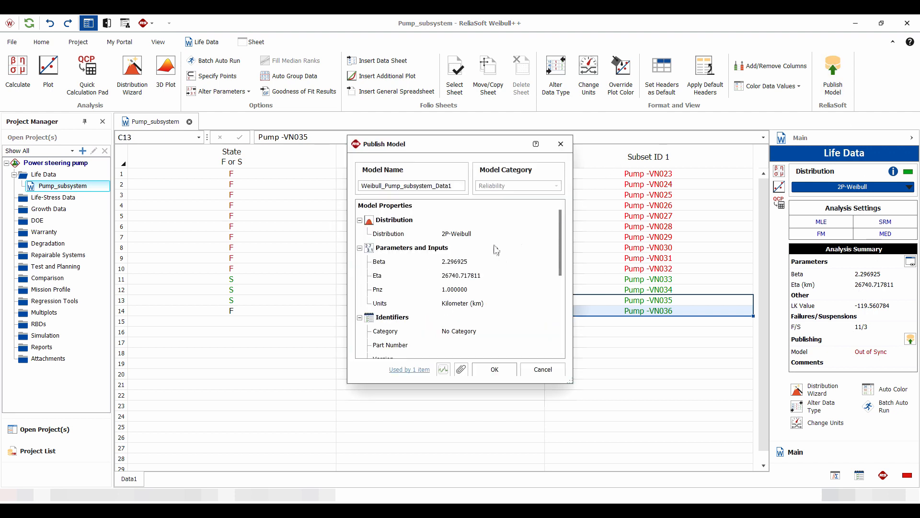
click(498, 370)
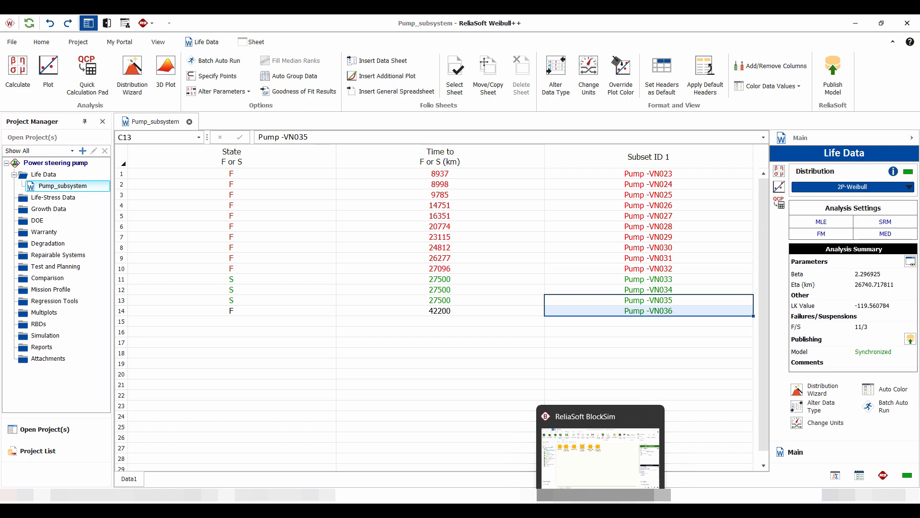
Switch to BlockSim and refresh the Power steering pump project
click(600, 495)
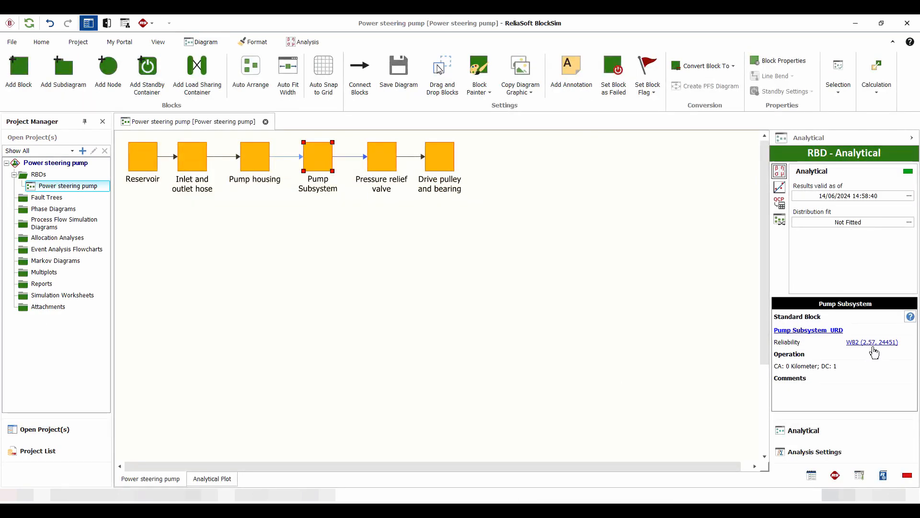
click(29, 23)
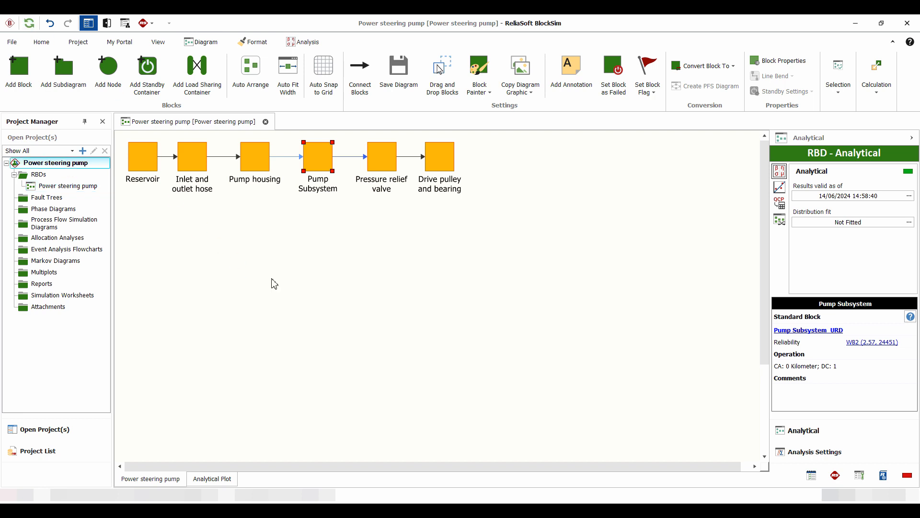